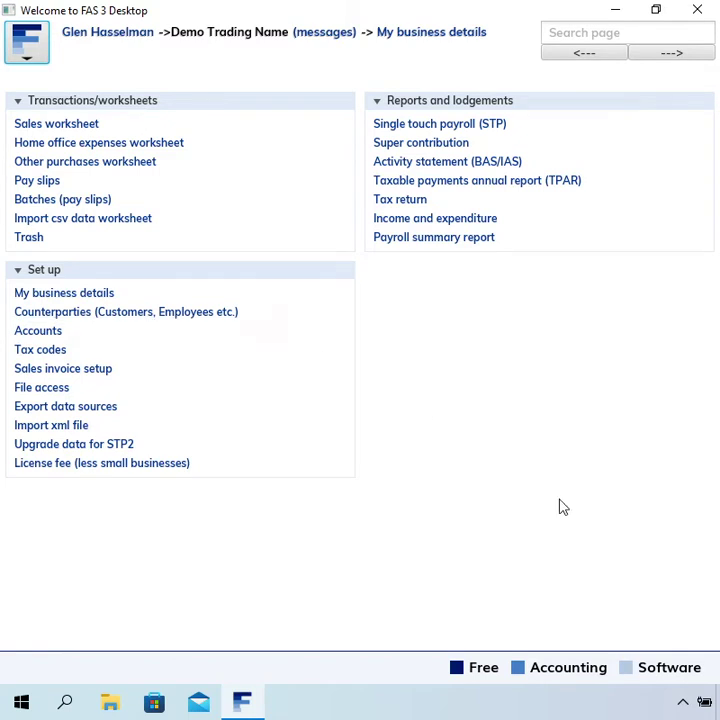
Step: Open the empty counterparty list for Demo Trading Name
left_click(123, 318)
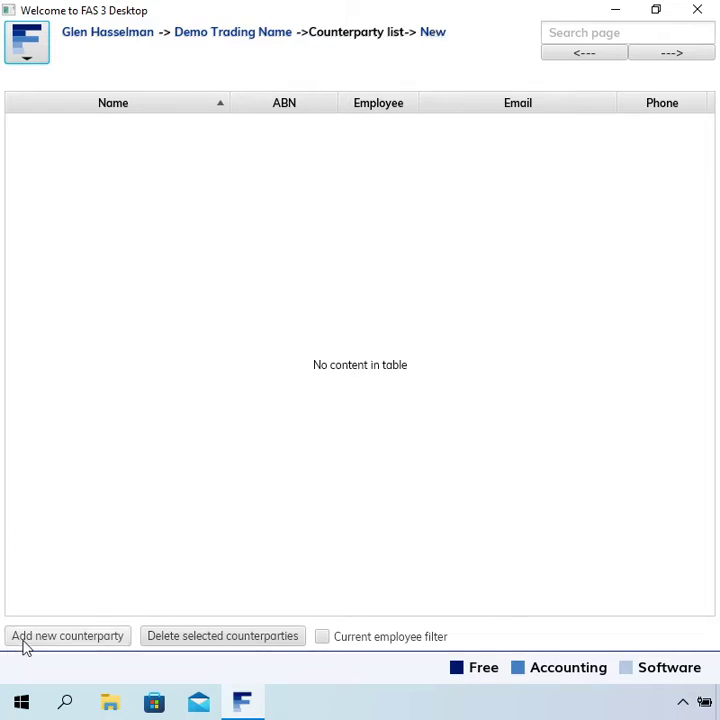
Step: Start a new counterparty record and enter the legal name 'A Customer'
left_click(436, 34)
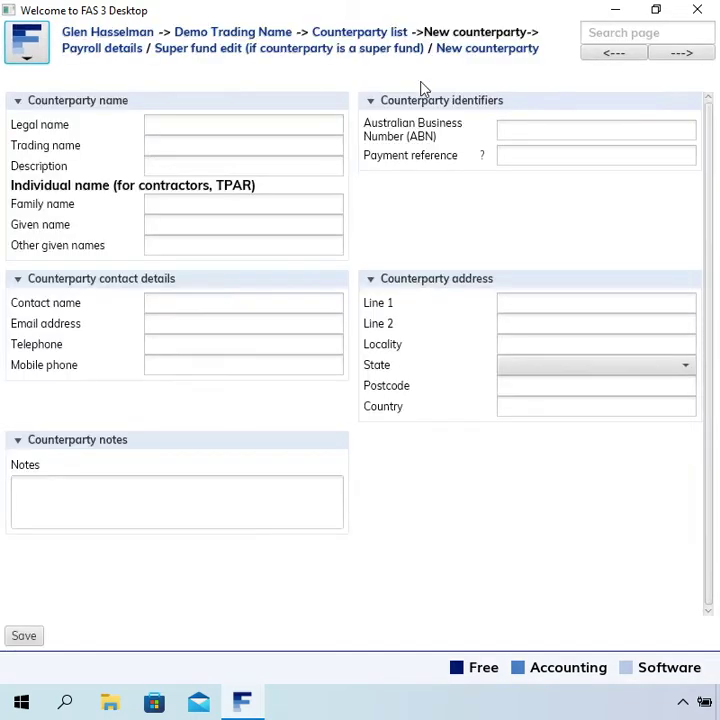
left_click(262, 127)
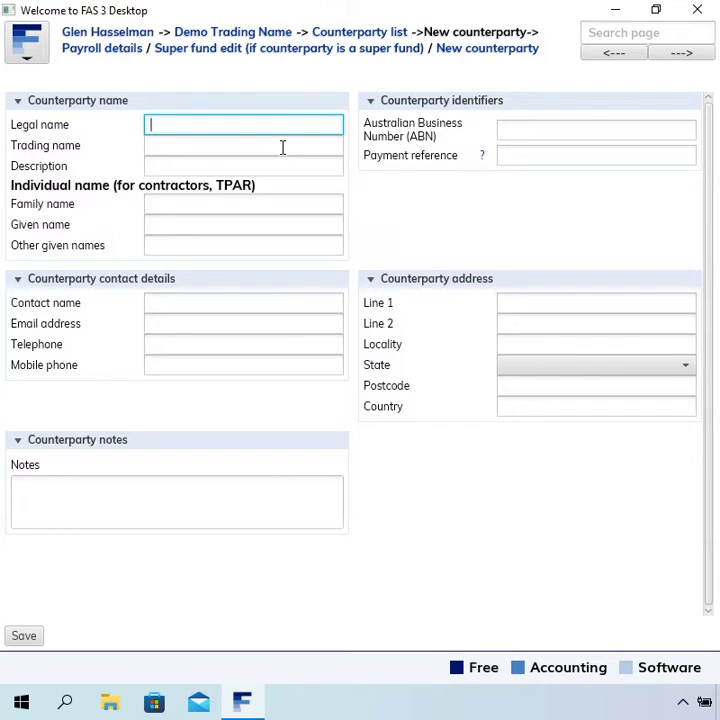
type("A Customer")
left_click(236, 142)
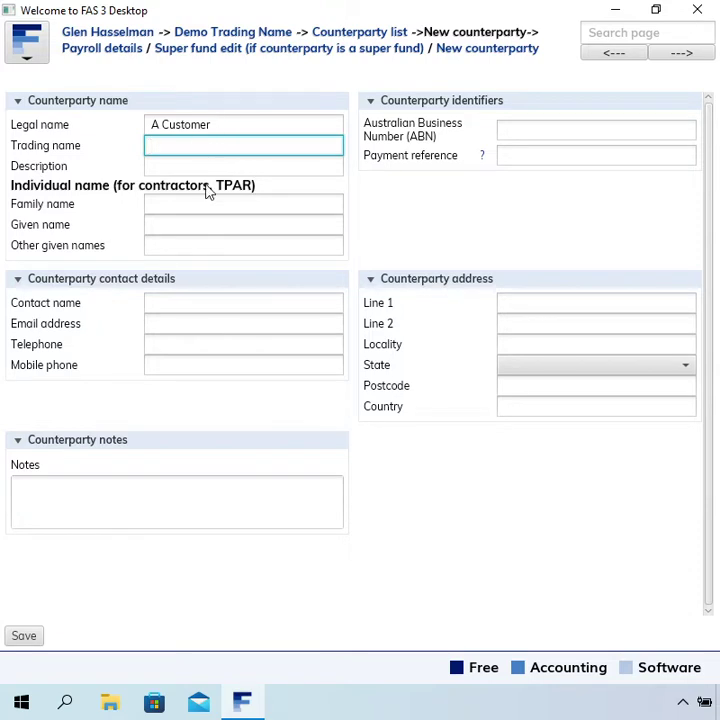
left_click(225, 125)
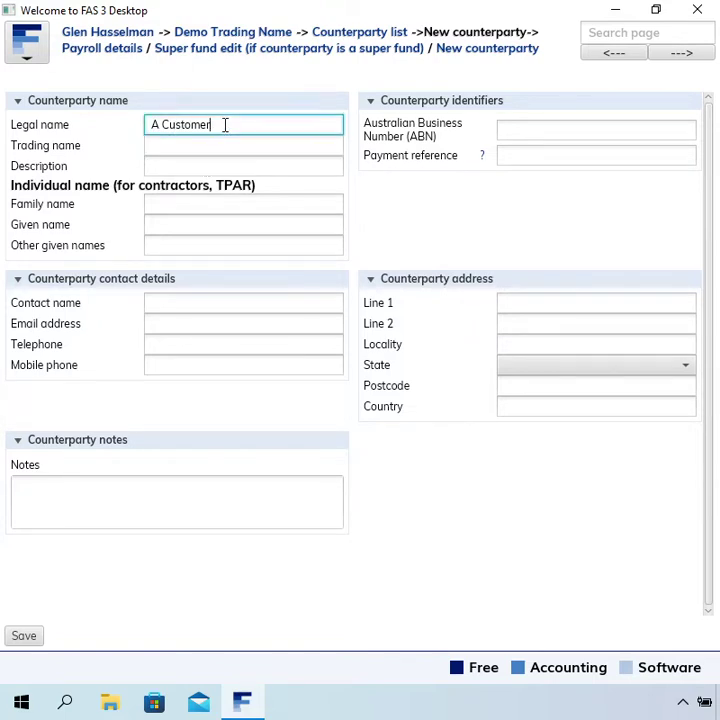
left_click_drag(225, 125, 155, 124)
left_click(246, 122)
left_click(515, 131)
type("11111111111")
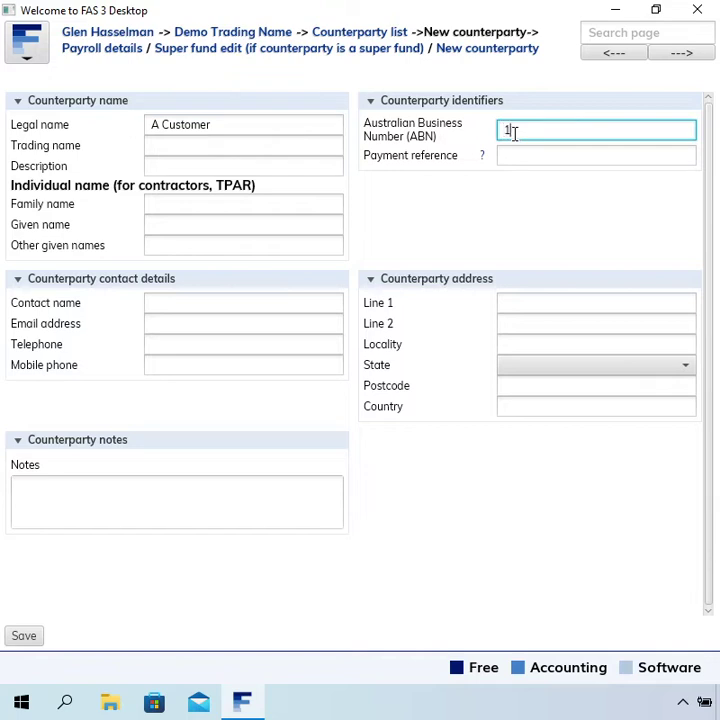
left_click(622, 156)
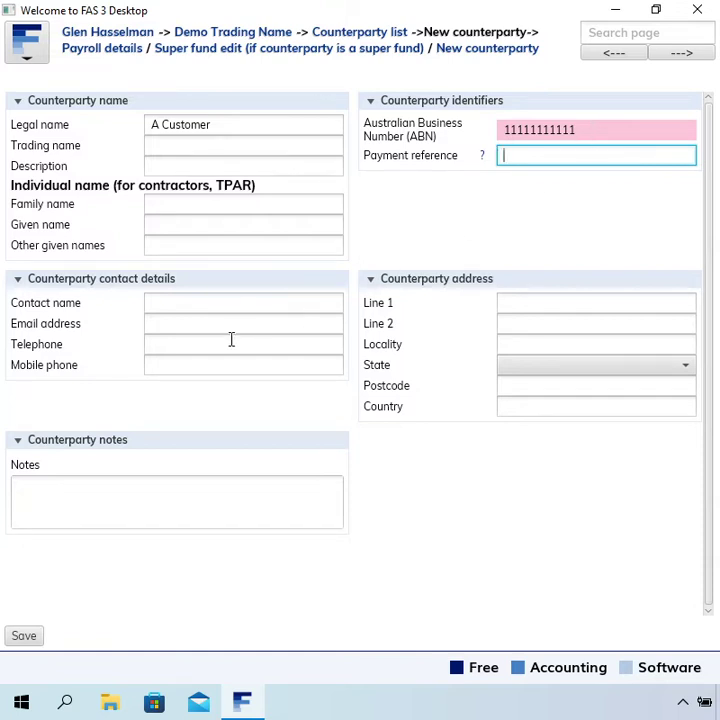
left_click(203, 305)
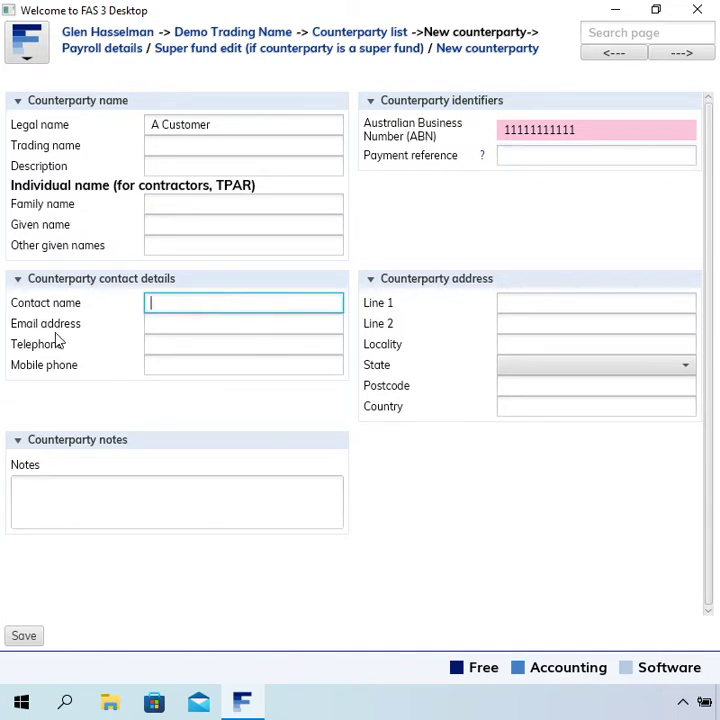
Step: Fill in the contact name and the contact's e-mail address
left_click(183, 326)
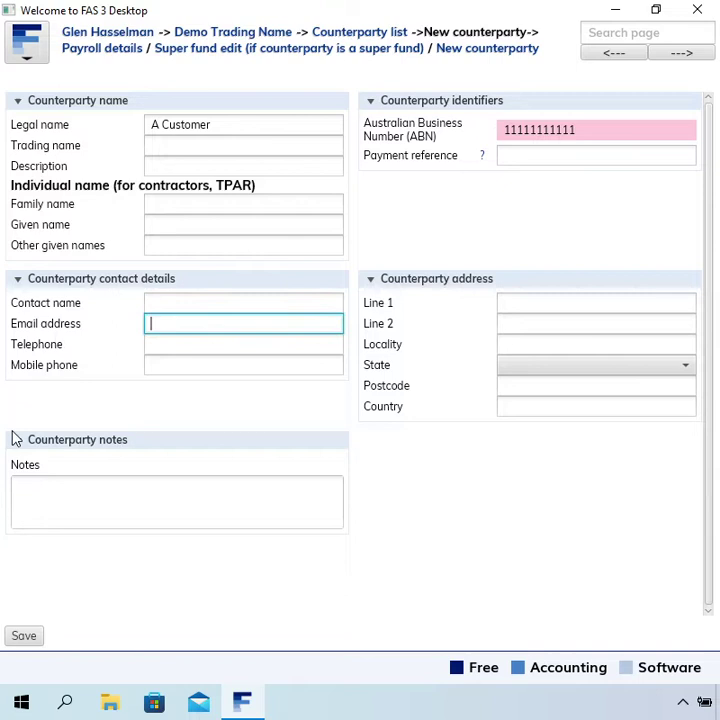
left_click(161, 308)
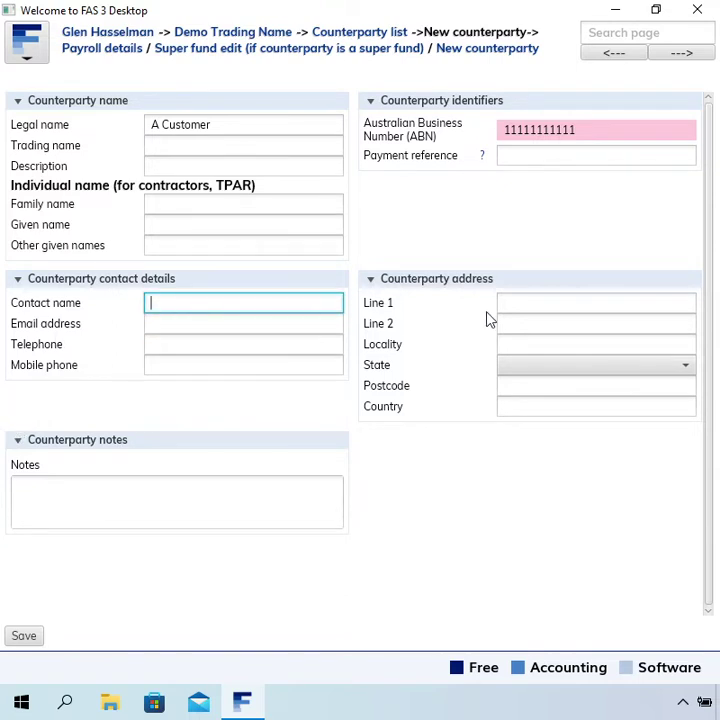
type("Mr Customer")
key("Tab")
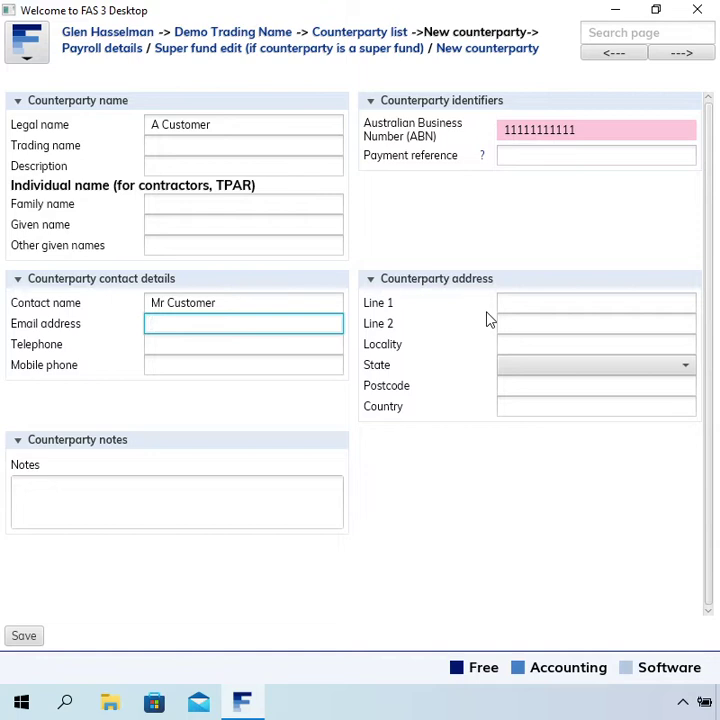
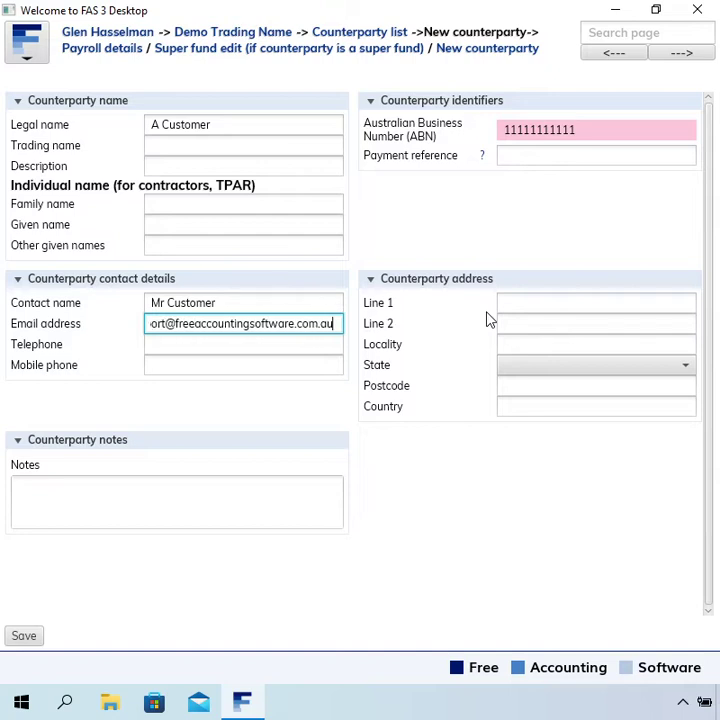
key("Tab")
Step: Enter the street address, Sydney locality, NSW state and postcode, then save A Customer
key("Tab")
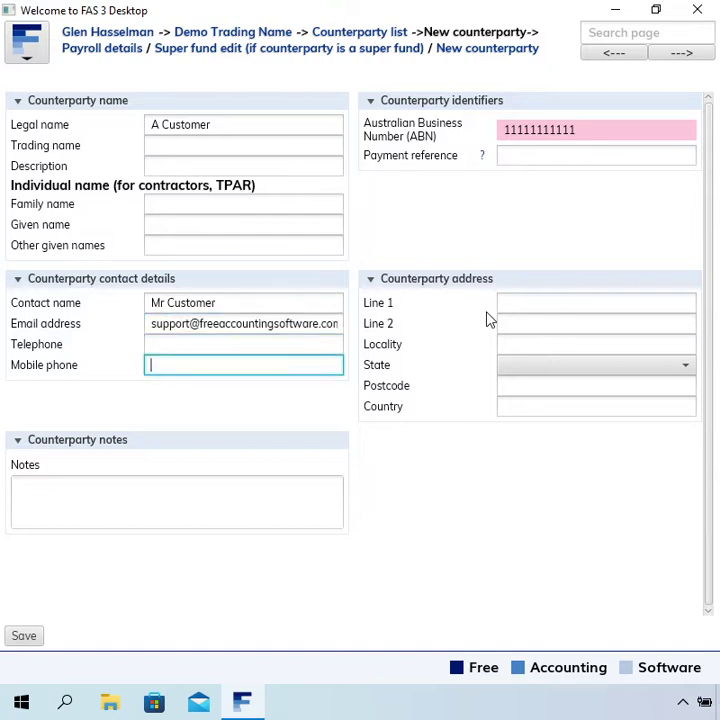
key("Tab")
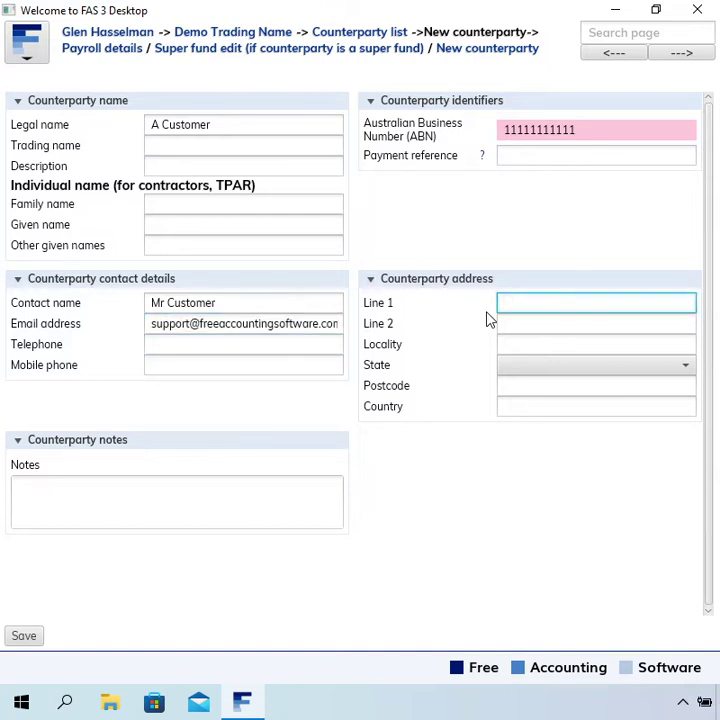
type("Customer")
key("Home")
type("1")
key("End")
type("Street")
key("Tab")
key("Tab")
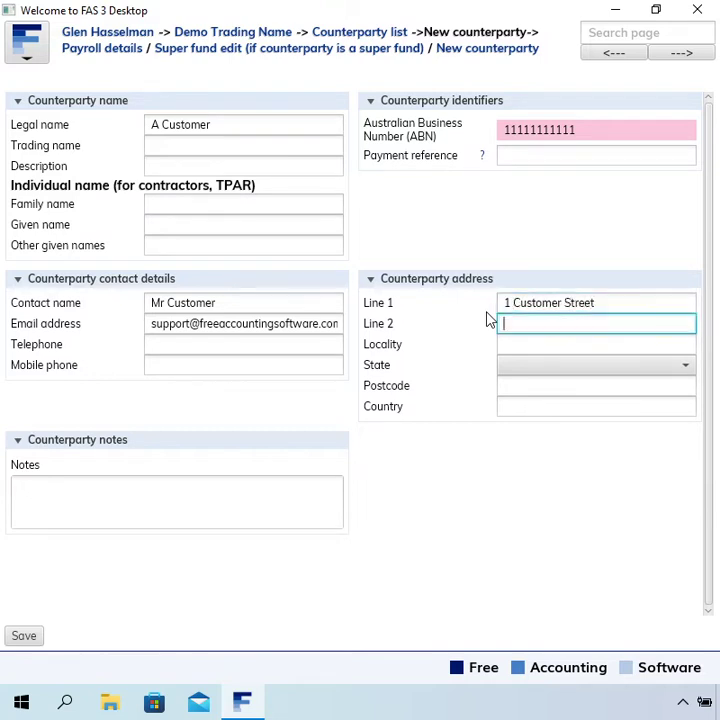
type("Sydney")
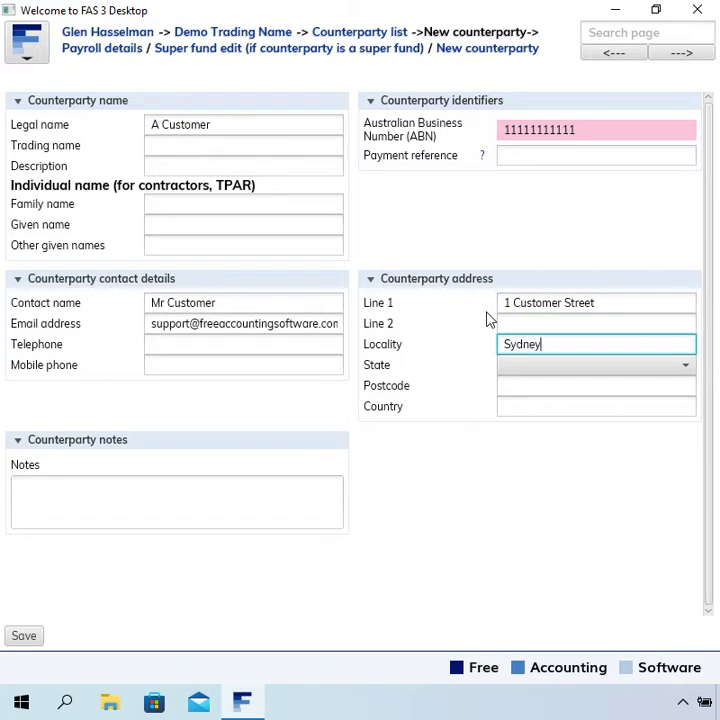
key("Tab")
key("Down")
key("Down")
key("Tab")
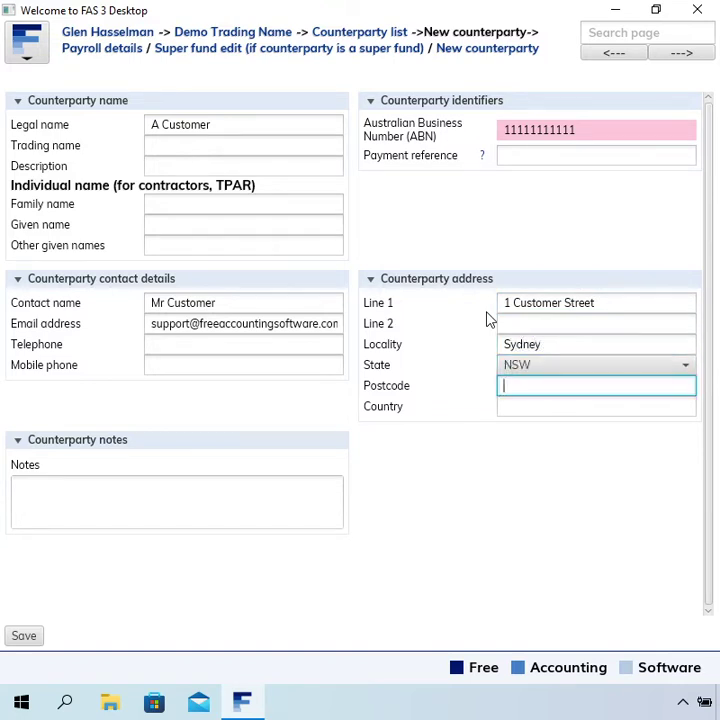
type("2000")
key("Tab")
key("Tab")
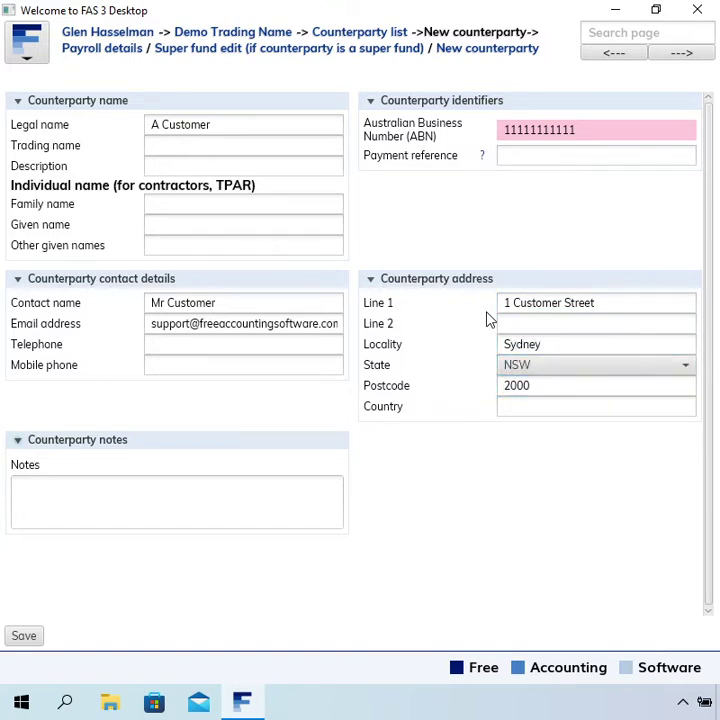
key("Tab")
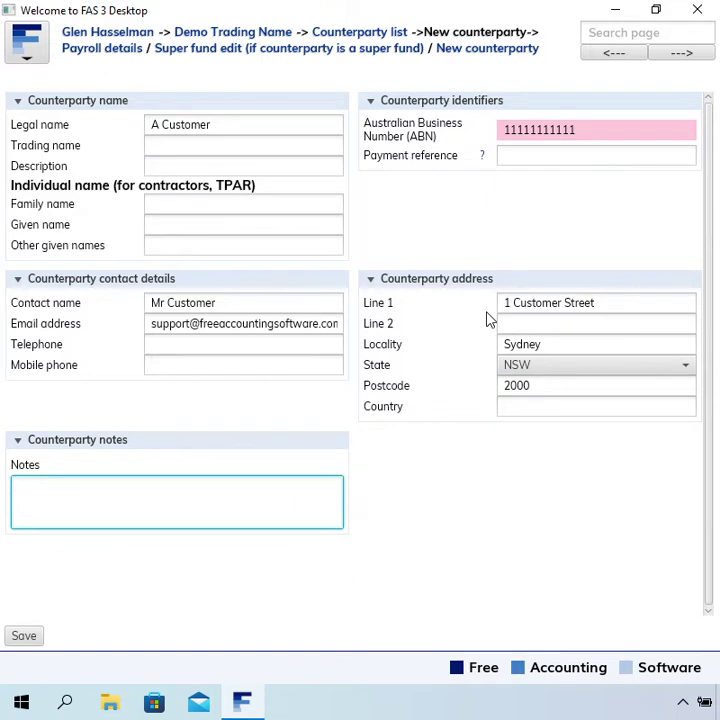
left_click(28, 640)
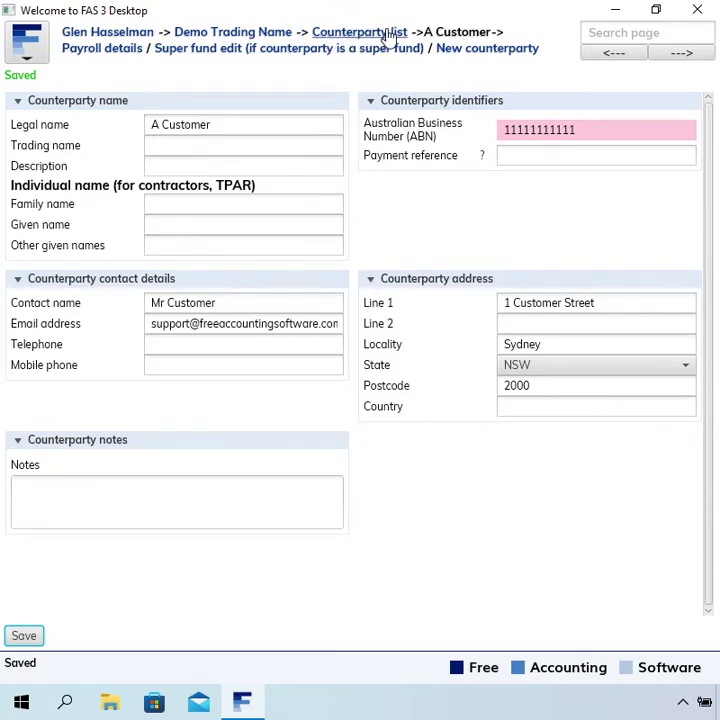
Step: Open A Customer from the counterparty list to verify its ABN and e-mail, then go back
left_click(388, 36)
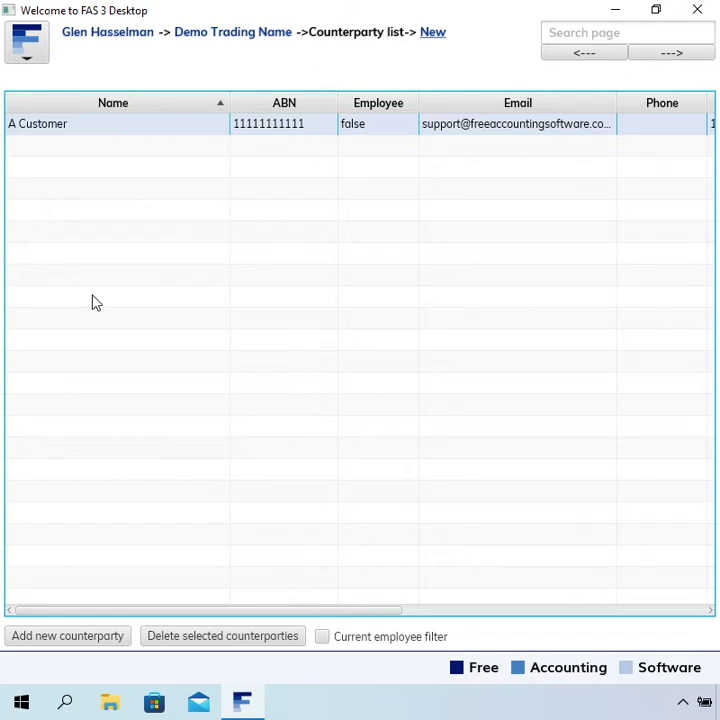
double_click(302, 128)
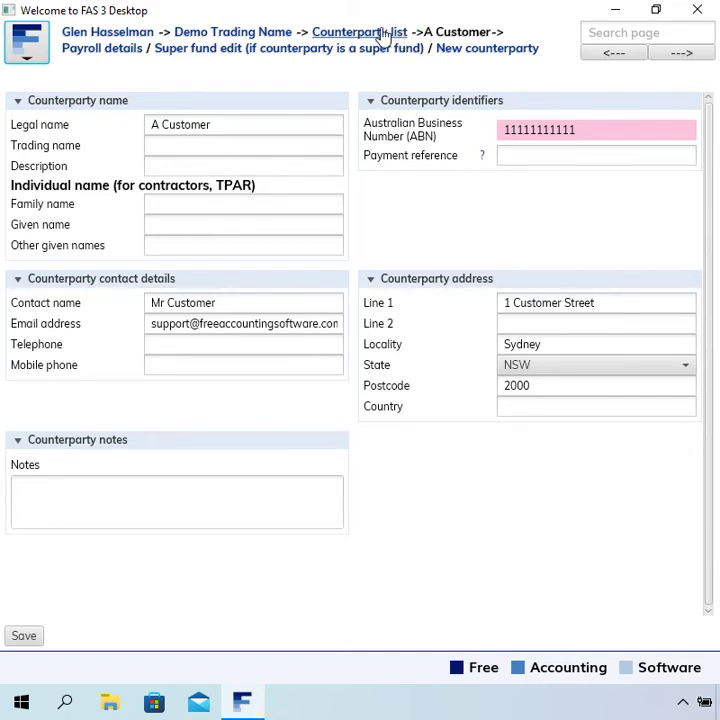
left_click(381, 32)
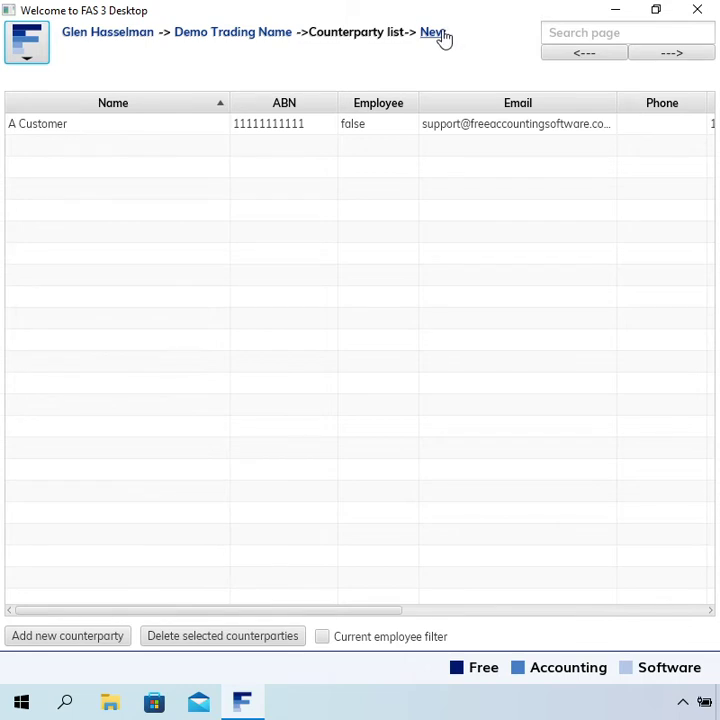
Step: Start a new counterparty with legal name 'A Supplier'
left_click(435, 33)
left_click(220, 120)
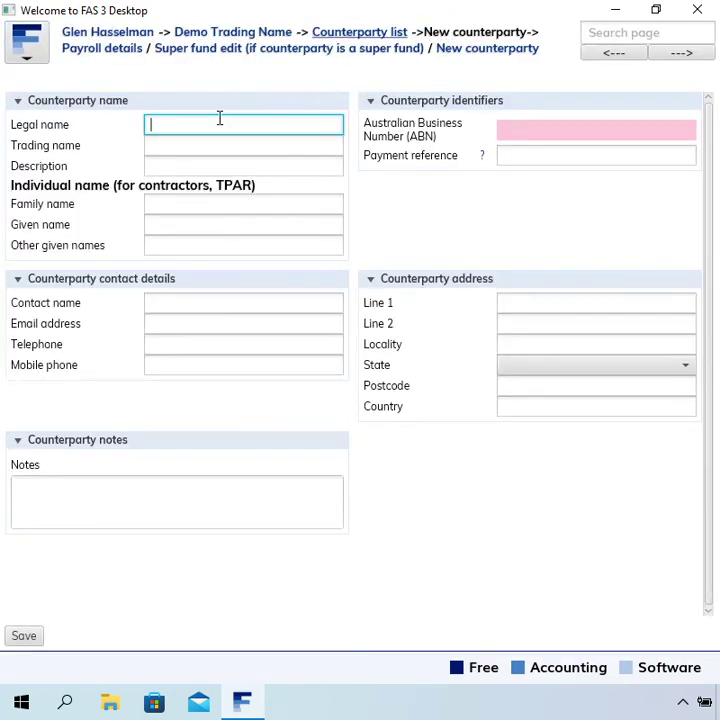
type("A Supplie")
key("BackSpace")
key("BackSpace")
key("BackSpace")
key("BackSpace")
key("BackSpace")
type("pplier")
key("Tab")
left_click(517, 129)
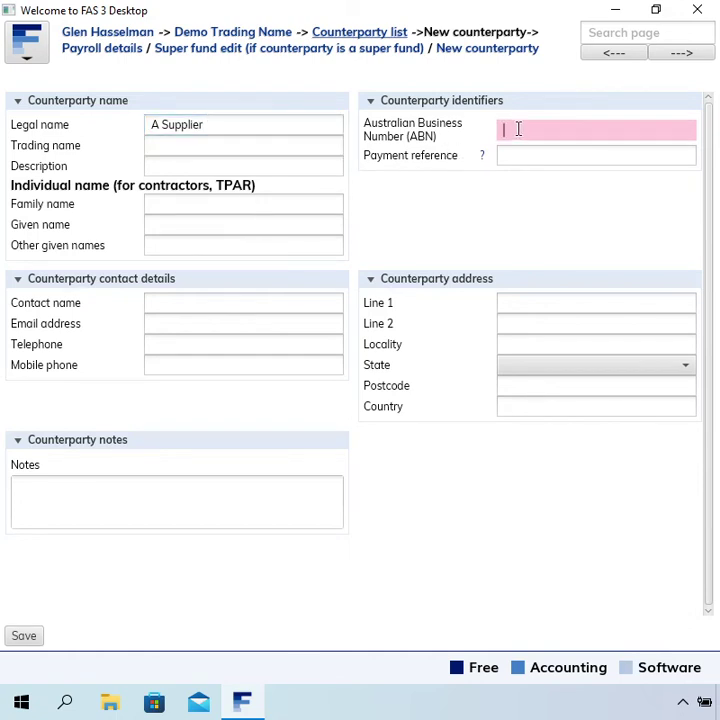
type("22222222222")
left_click(231, 322)
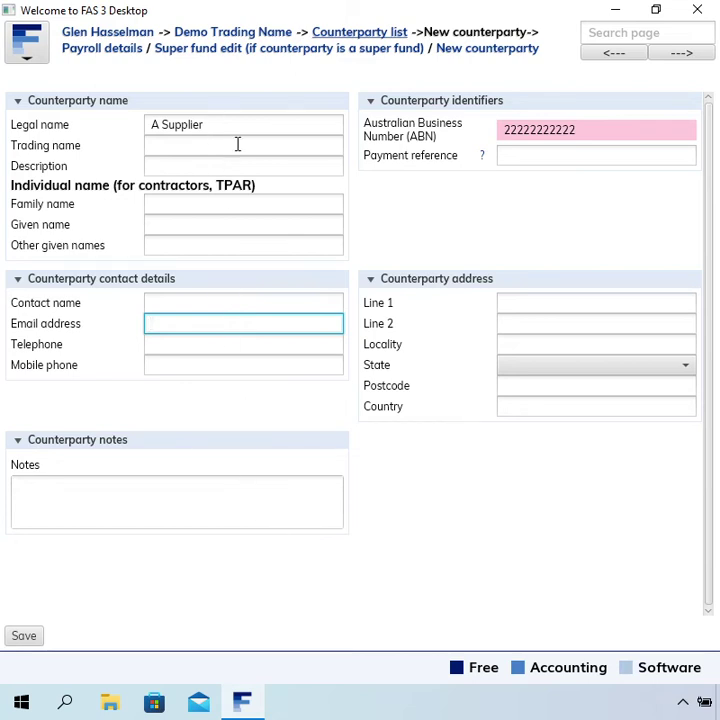
left_click(28, 641)
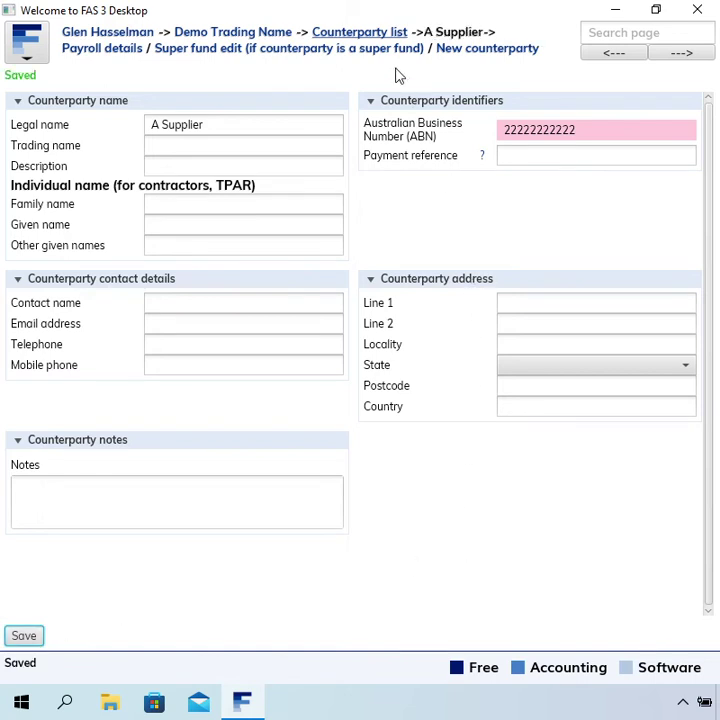
left_click(390, 31)
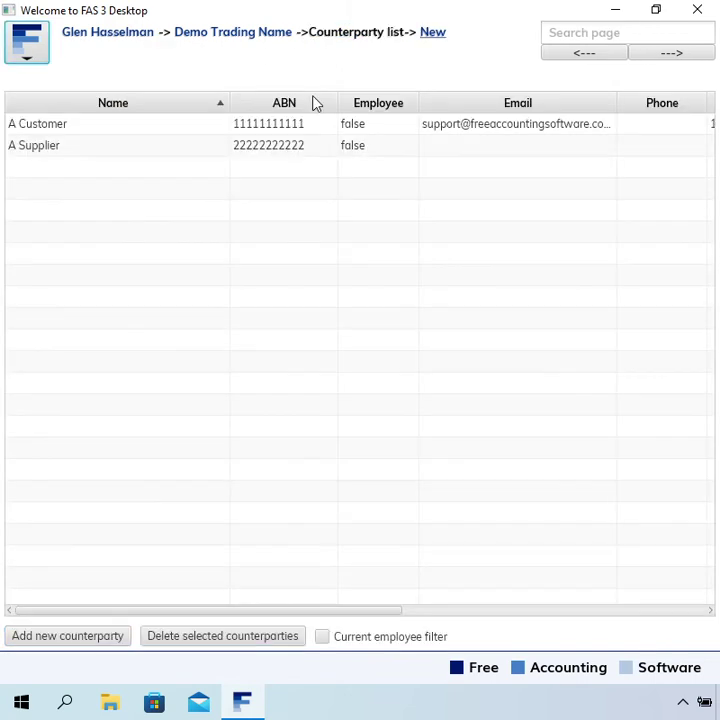
Step: Select the A Supplier row, then start another new counterparty
left_click(151, 132)
left_click(149, 148)
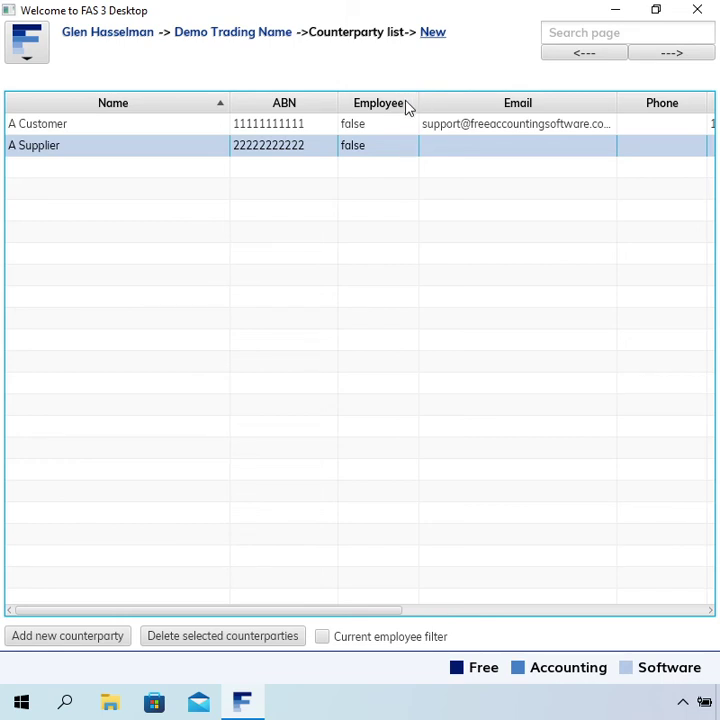
left_click(432, 35)
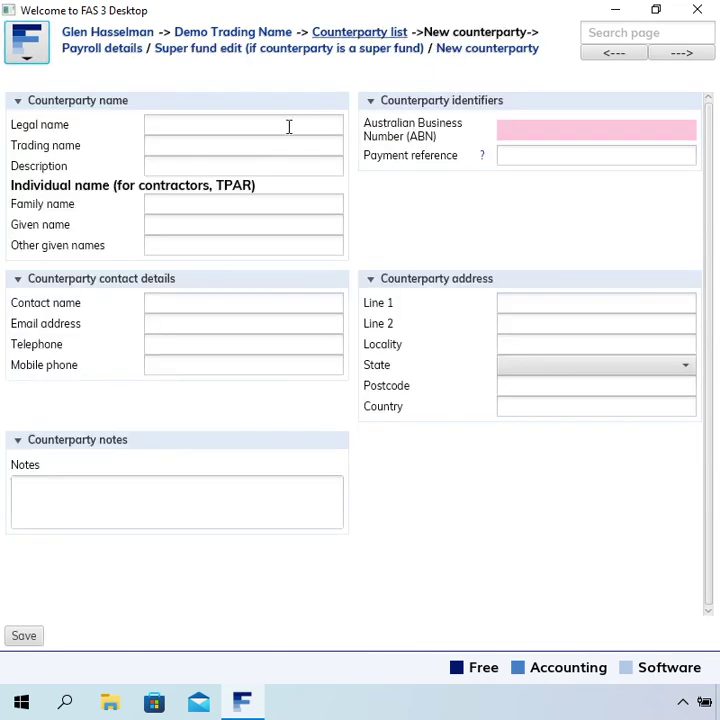
Step: Enter the legal name 'Not applicable' and save it without an ABN
left_click(288, 125)
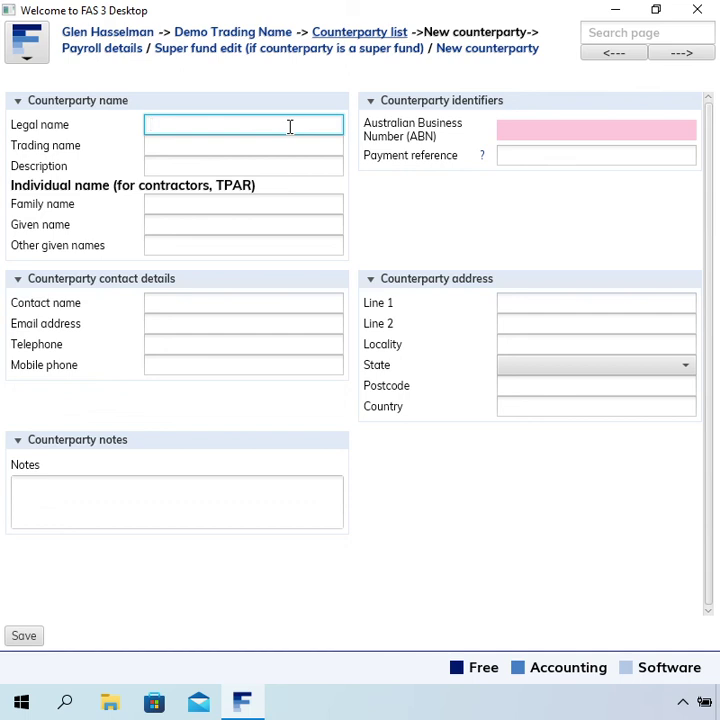
type("Not applicale")
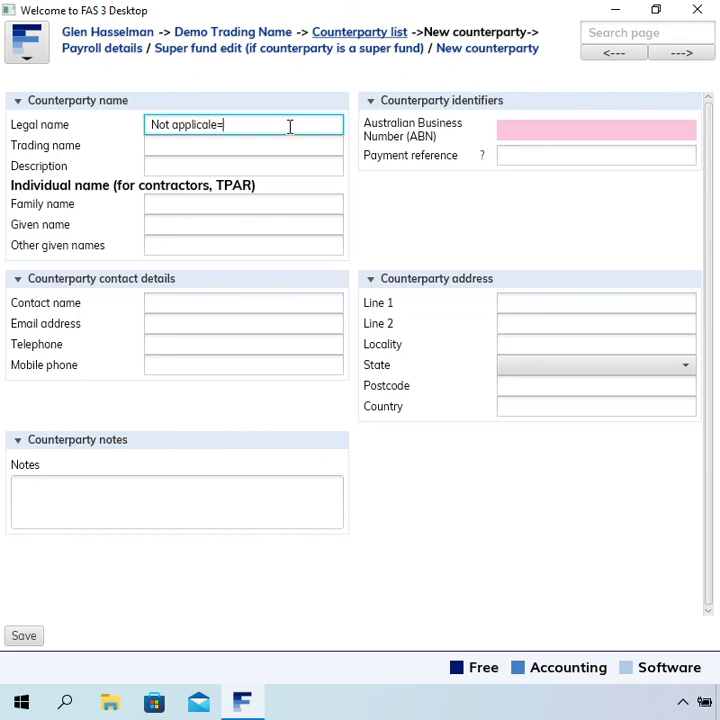
key("BackSpace")
key("BackSpace")
key("BackSpace")
type("able")
key("Tab")
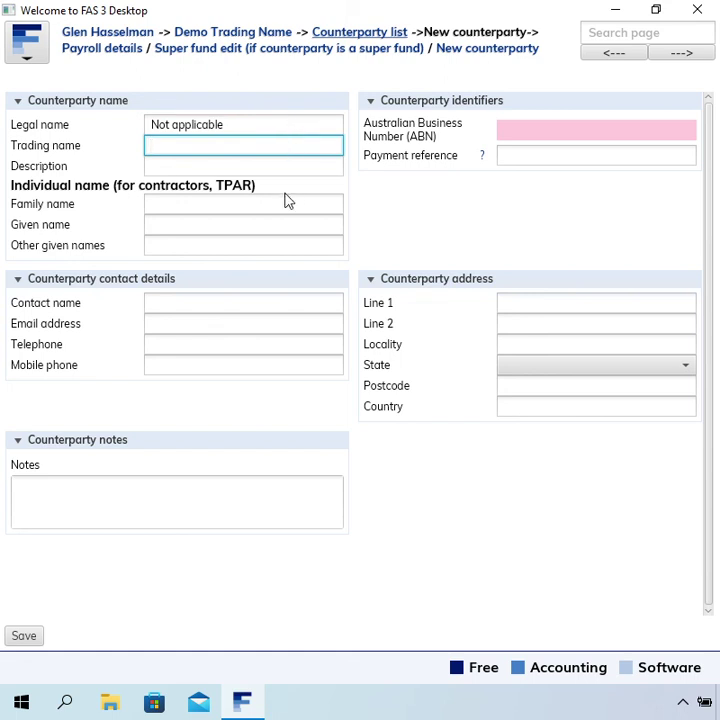
left_click(238, 122)
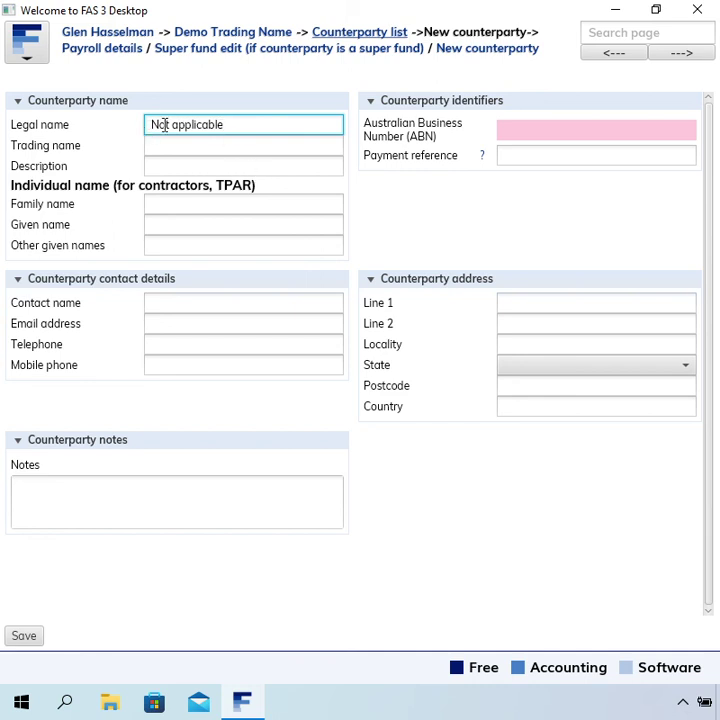
triple_click(180, 124)
left_click(284, 128)
left_click(33, 637)
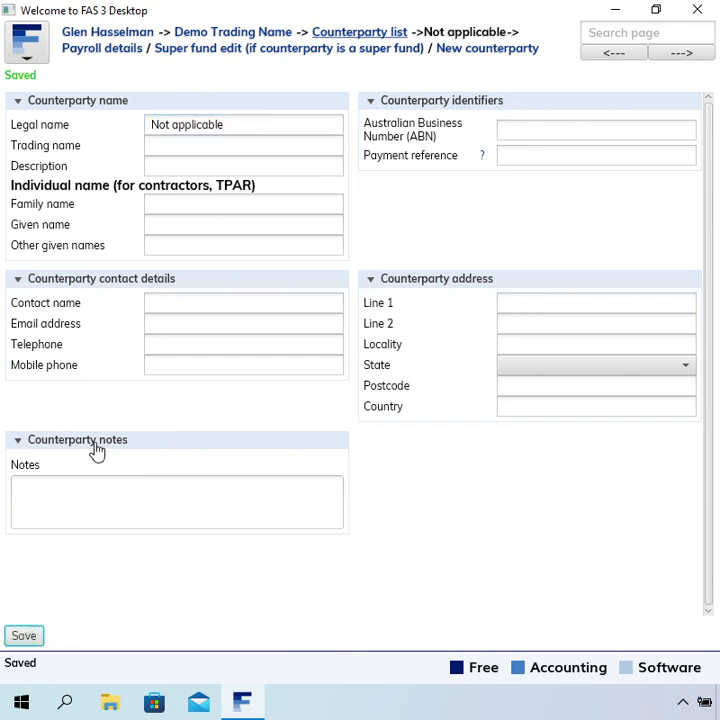
Step: Check the saved 'Not applicable' legal name by selecting its text, then leave the field
double_click(226, 128)
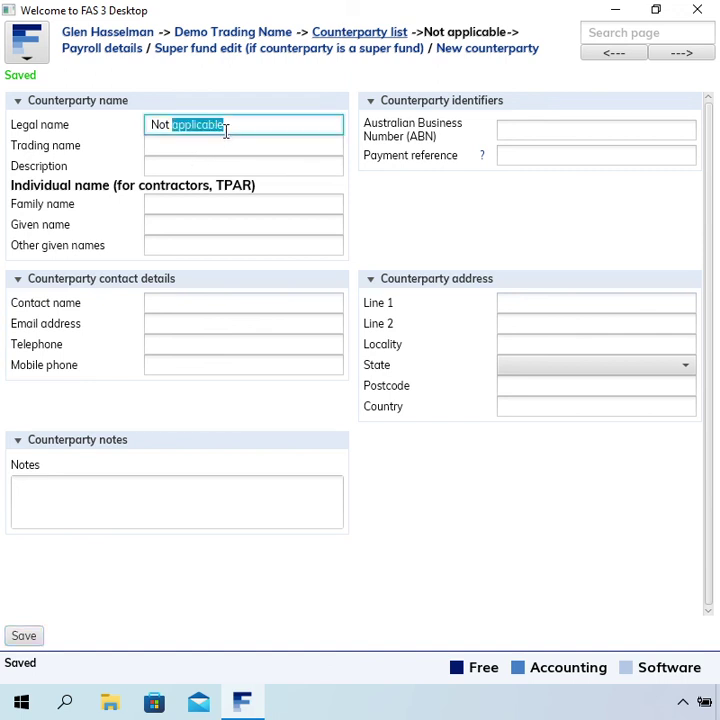
left_click(236, 126)
double_click(236, 126)
left_click(236, 127)
triple_click(236, 127)
left_click(248, 133)
left_click(238, 152)
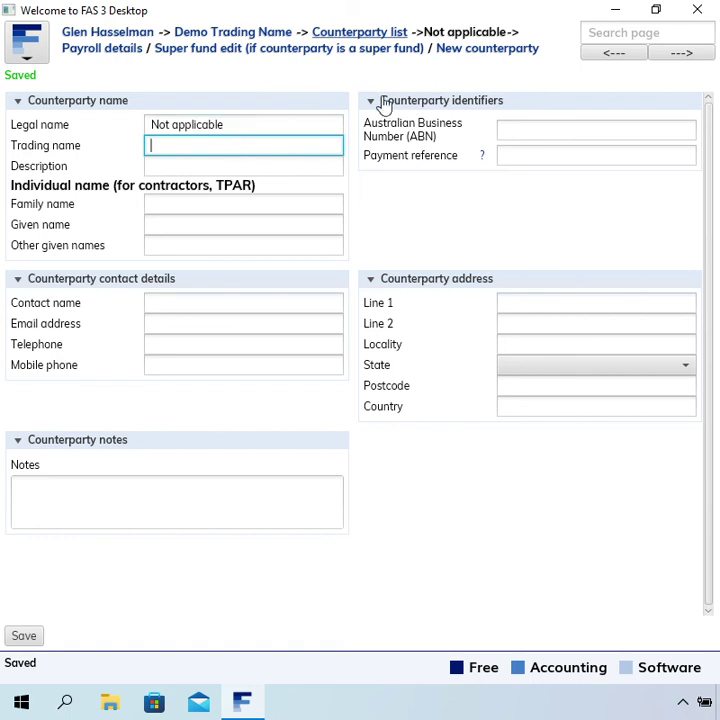
left_click(385, 36)
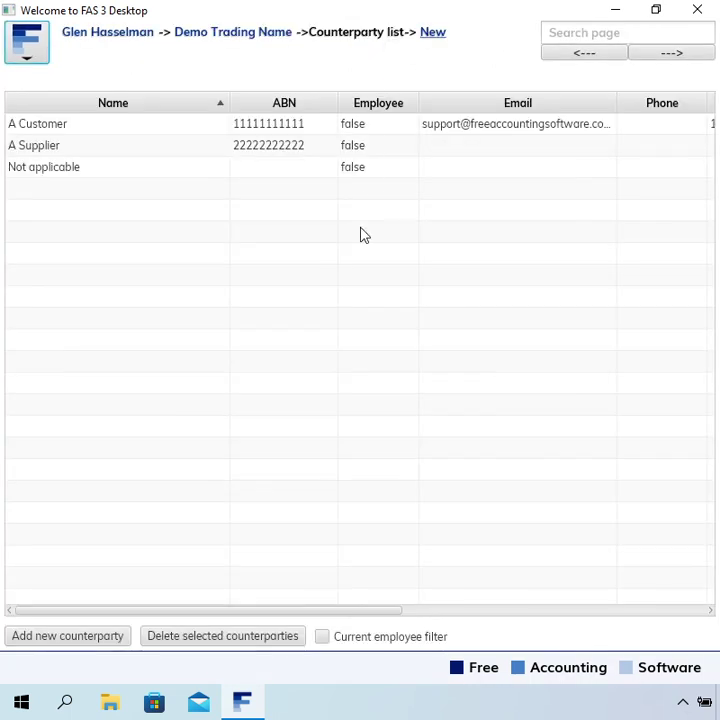